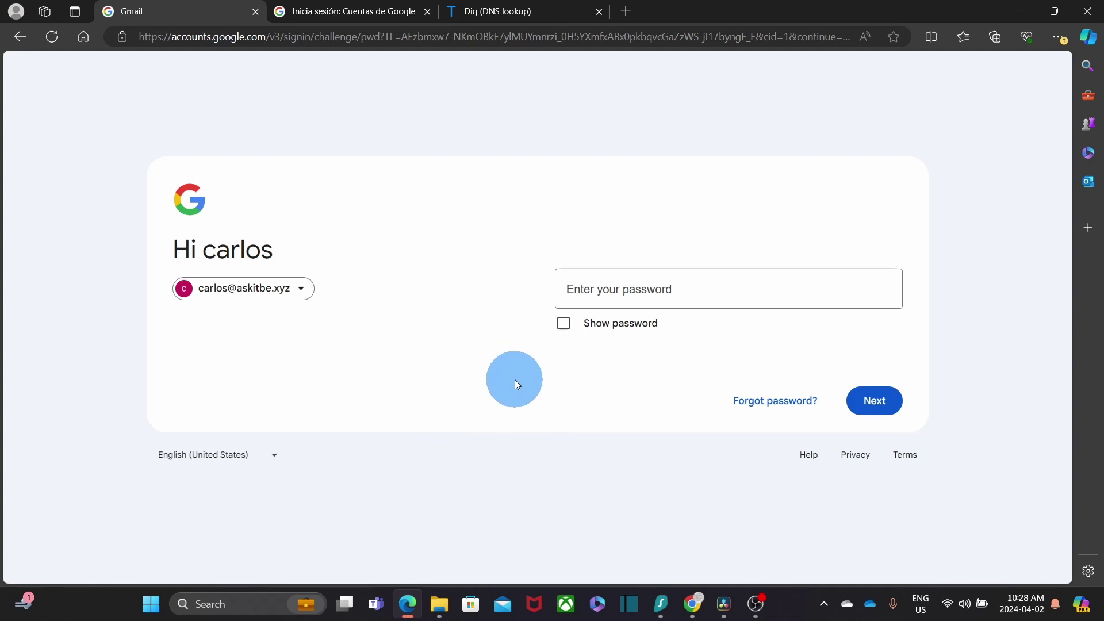
Step: Sign in to the Google account by entering the password
click(581, 288)
key(ctrl+v)
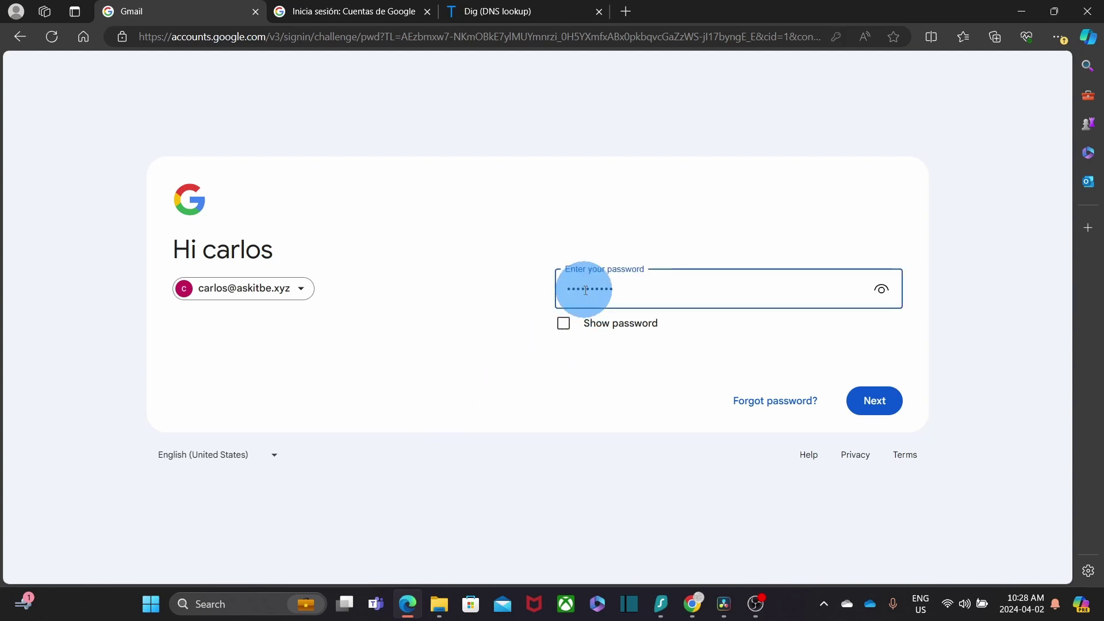
click(858, 411)
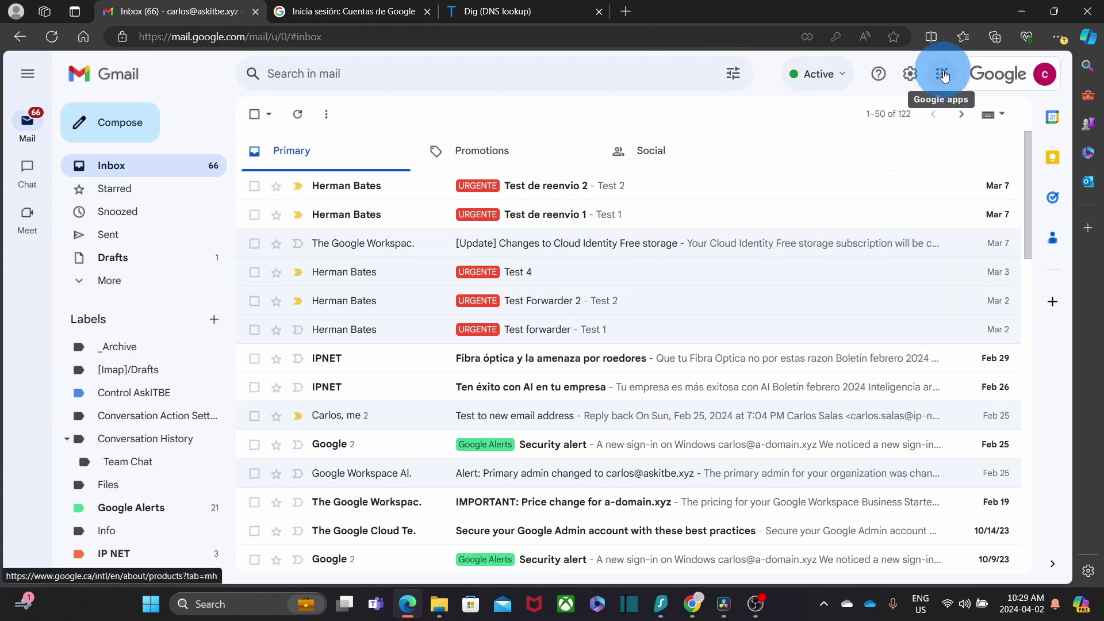
Step: Open the Admin console and go to Apps > Google Workspace > Gmail settings
click(943, 74)
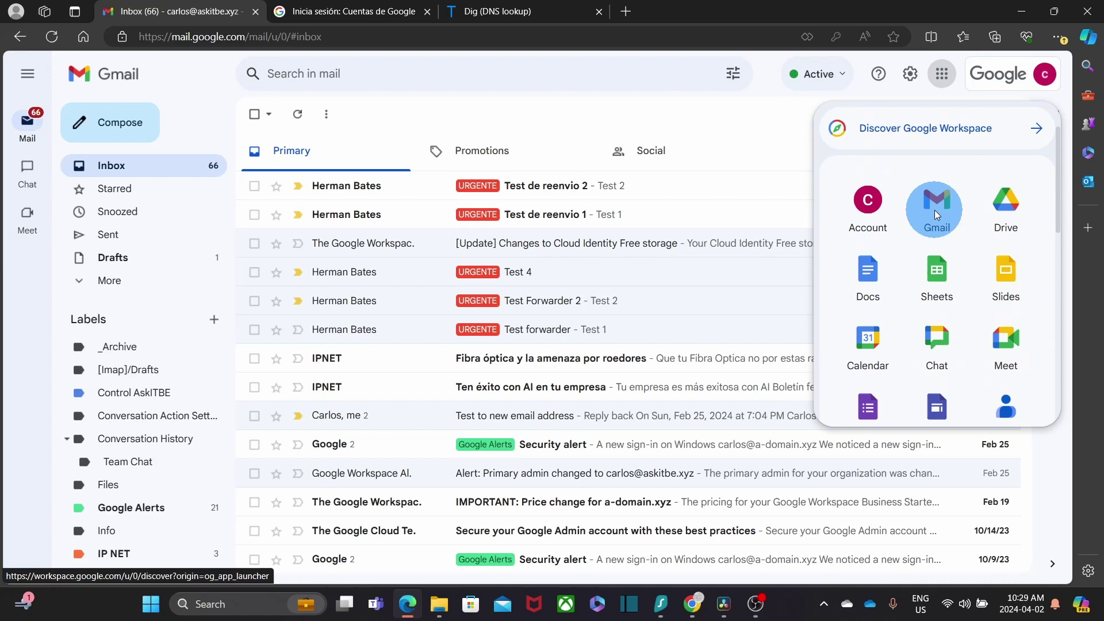
scroll(937, 215, down, 6)
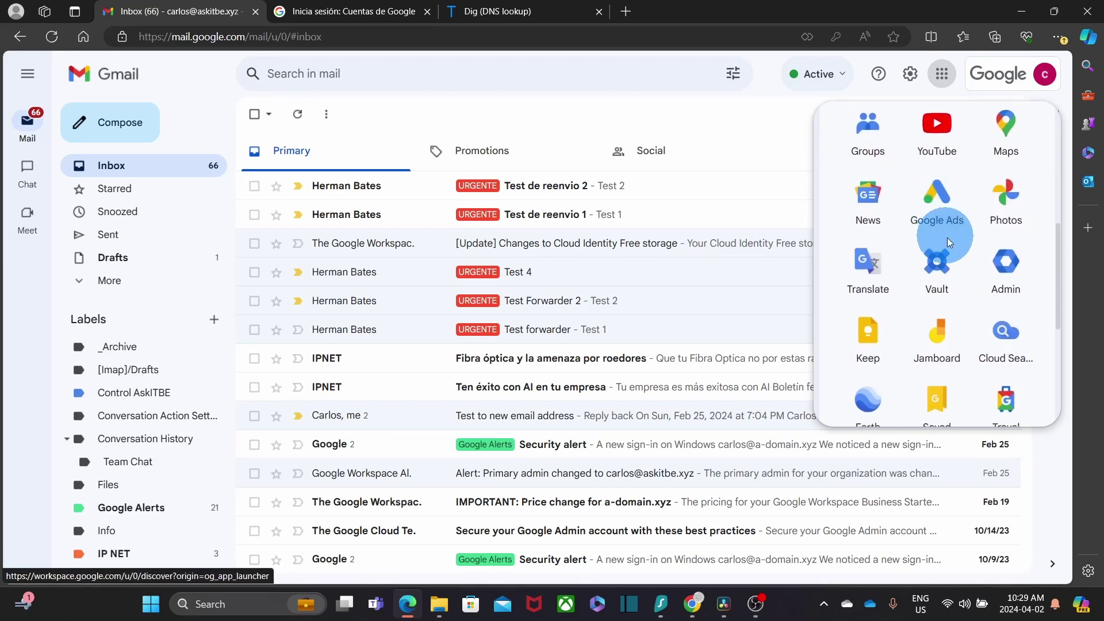
click(1005, 260)
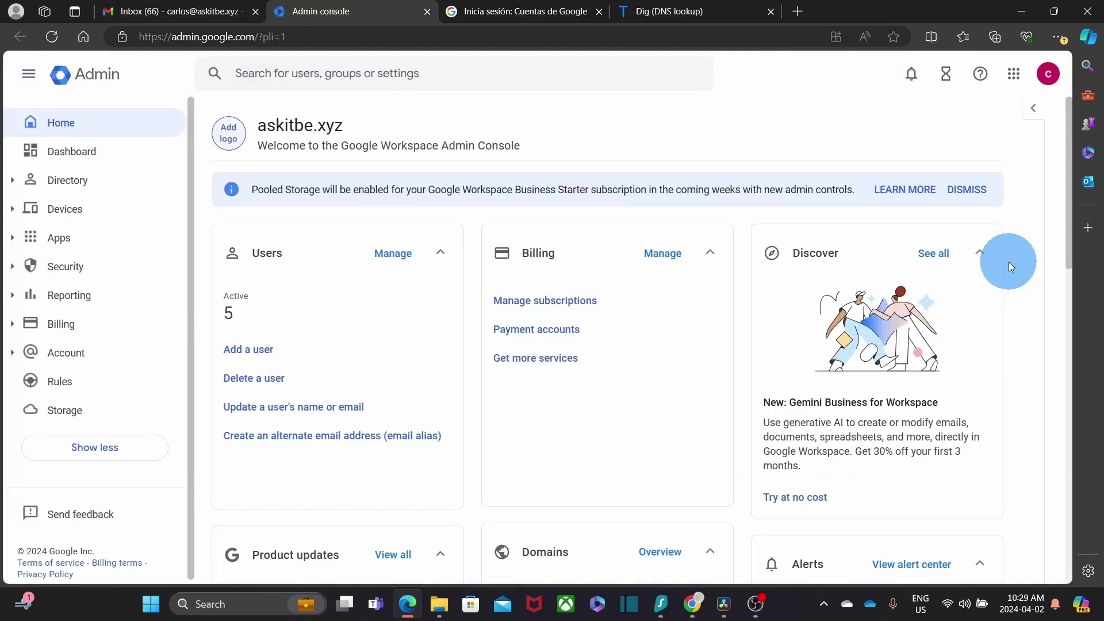
click(66, 239)
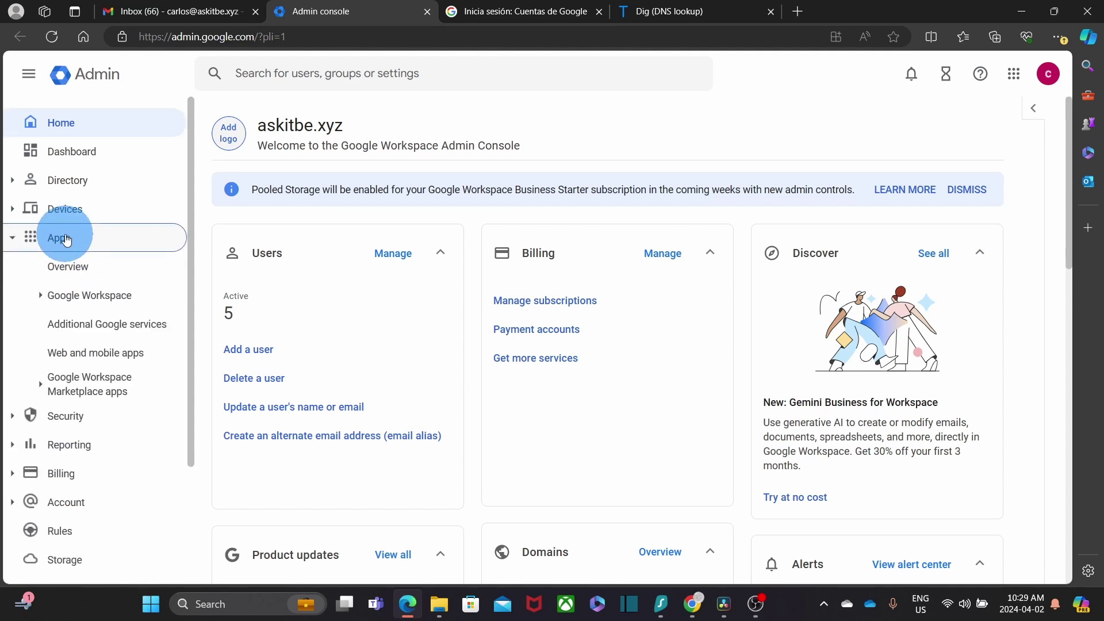
click(72, 300)
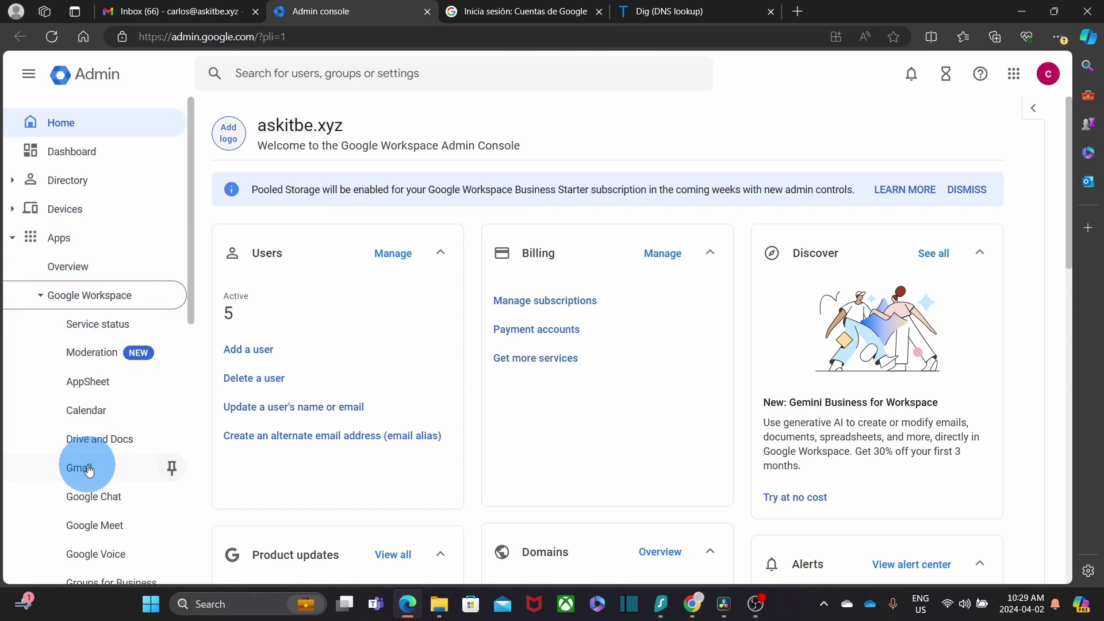
click(88, 469)
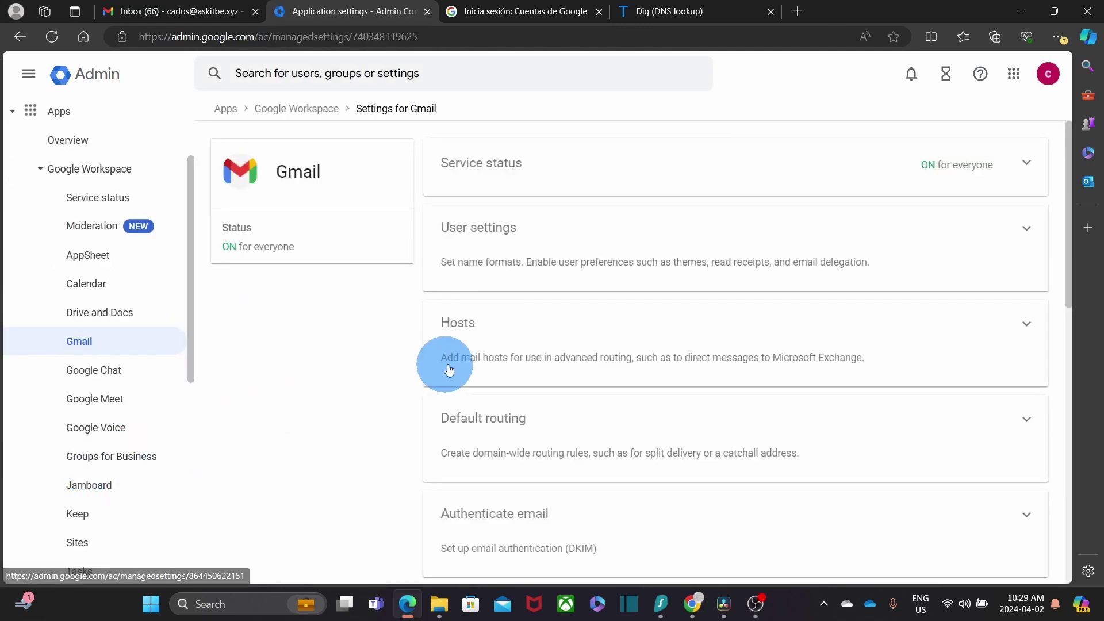
Step: Open Authenticate email and select askitbe.xyz as the domain
scroll(534, 354, down, 3)
scroll(637, 334, down, 1)
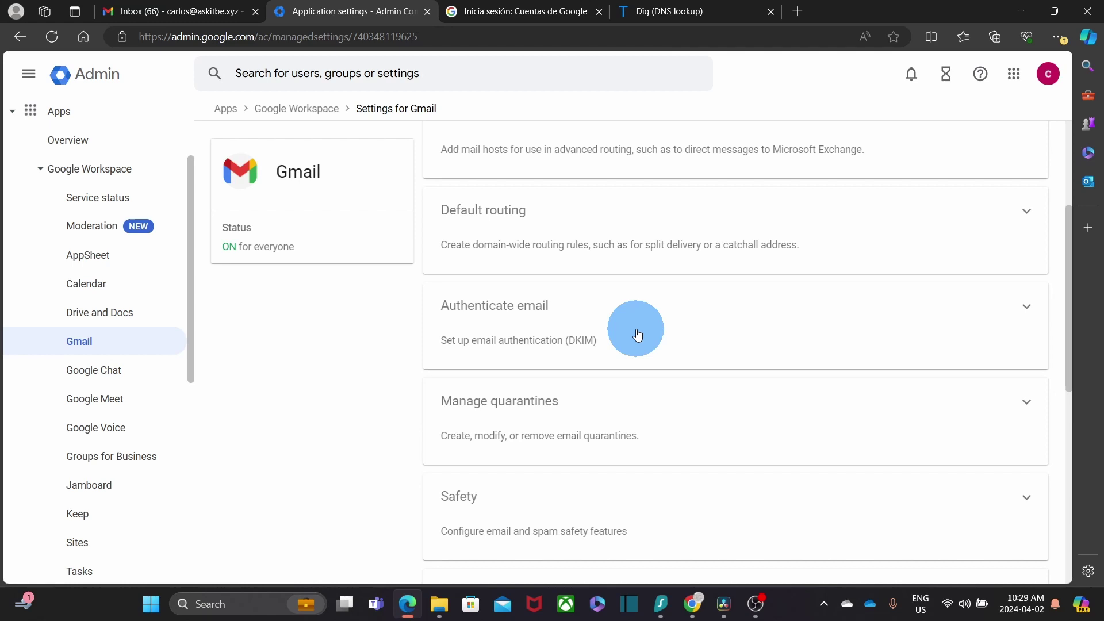
click(637, 335)
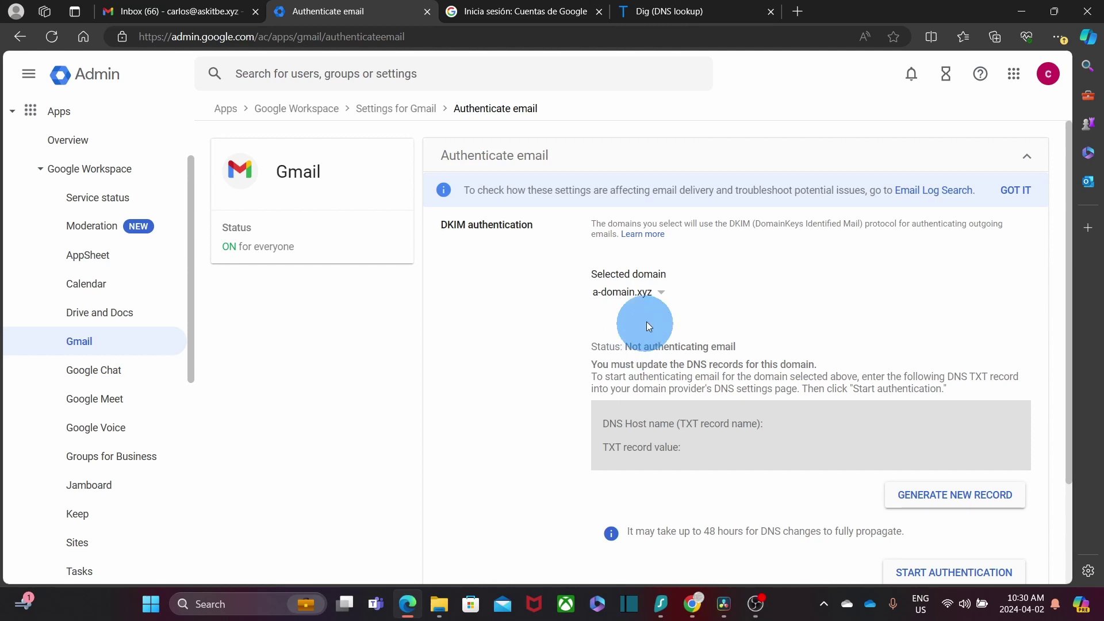
click(660, 294)
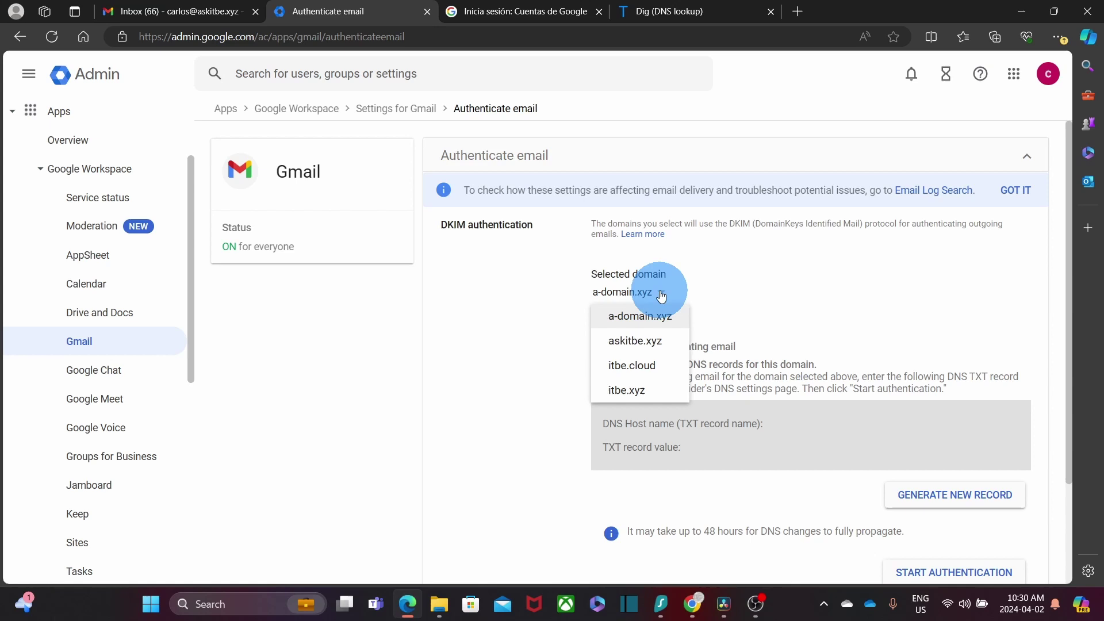
click(648, 343)
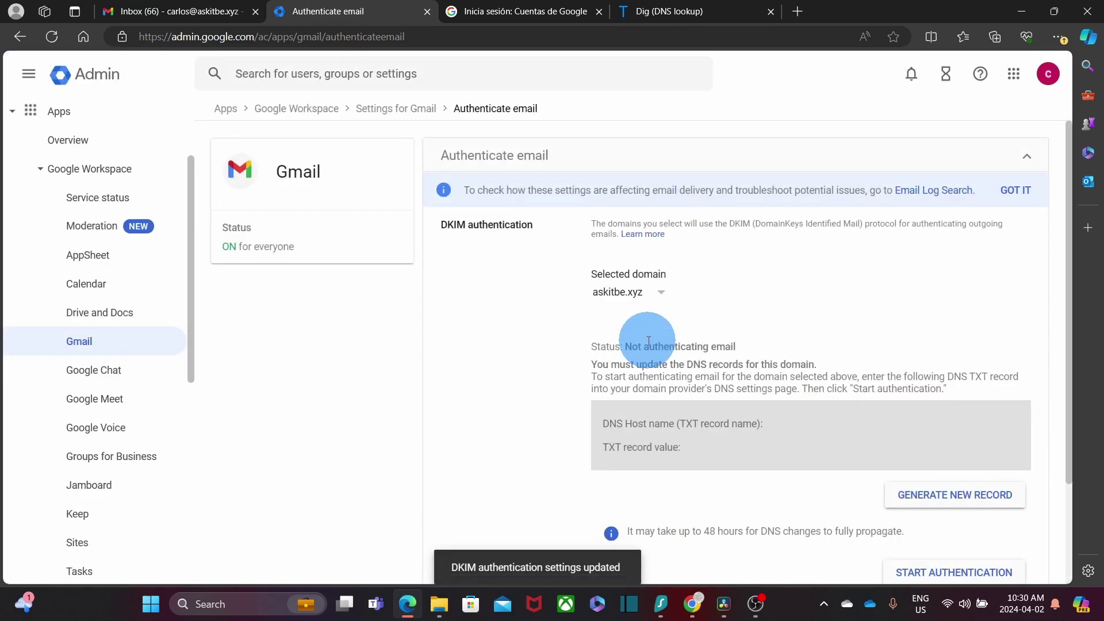
Step: Highlight the 'Not authenticating email' status and the note about updating DNS records
triple_click(593, 347)
drag(592, 347, 781, 347)
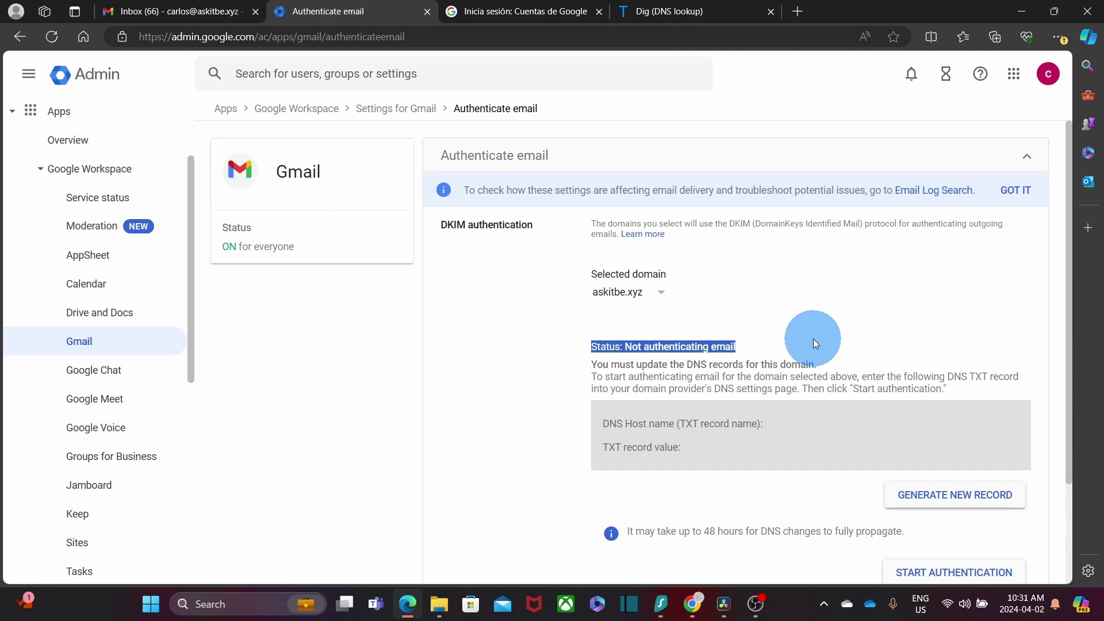
triple_click(815, 364)
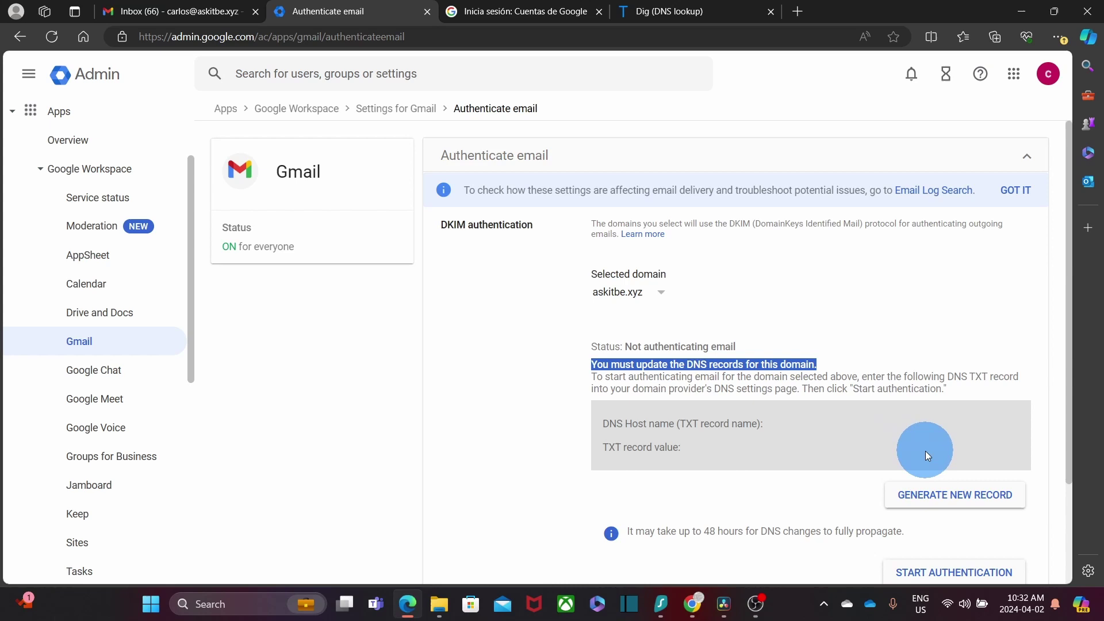
Step: Set up a new DKIM record with 1024-bit key length and prefix 'google', noting the waiting-period warning
click(934, 497)
click(516, 336)
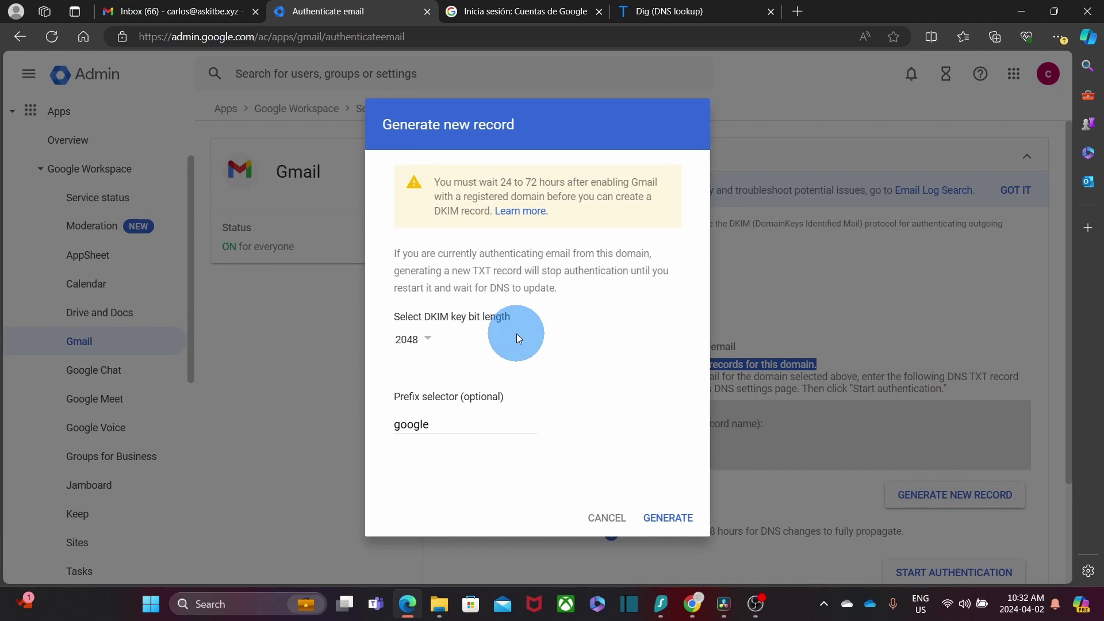
click(427, 340)
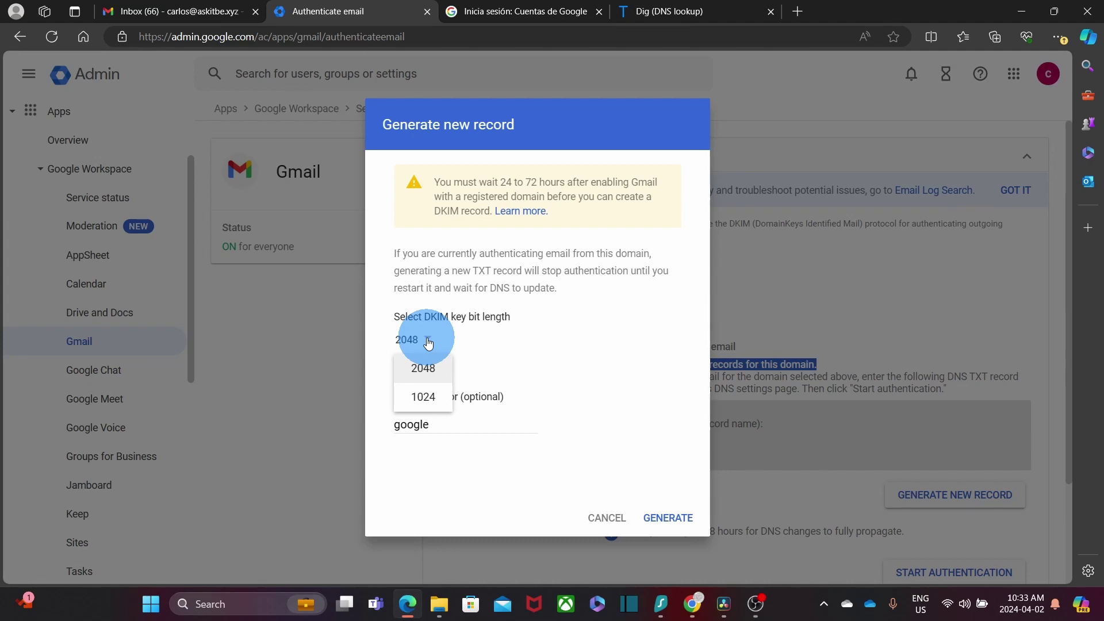
click(430, 404)
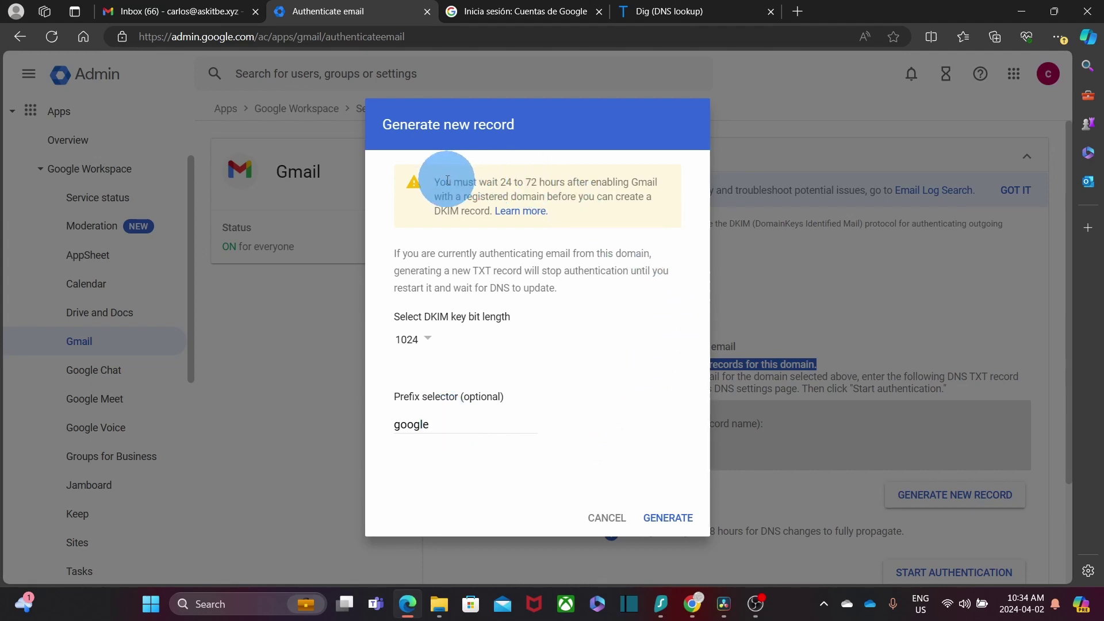
drag(432, 180, 643, 308)
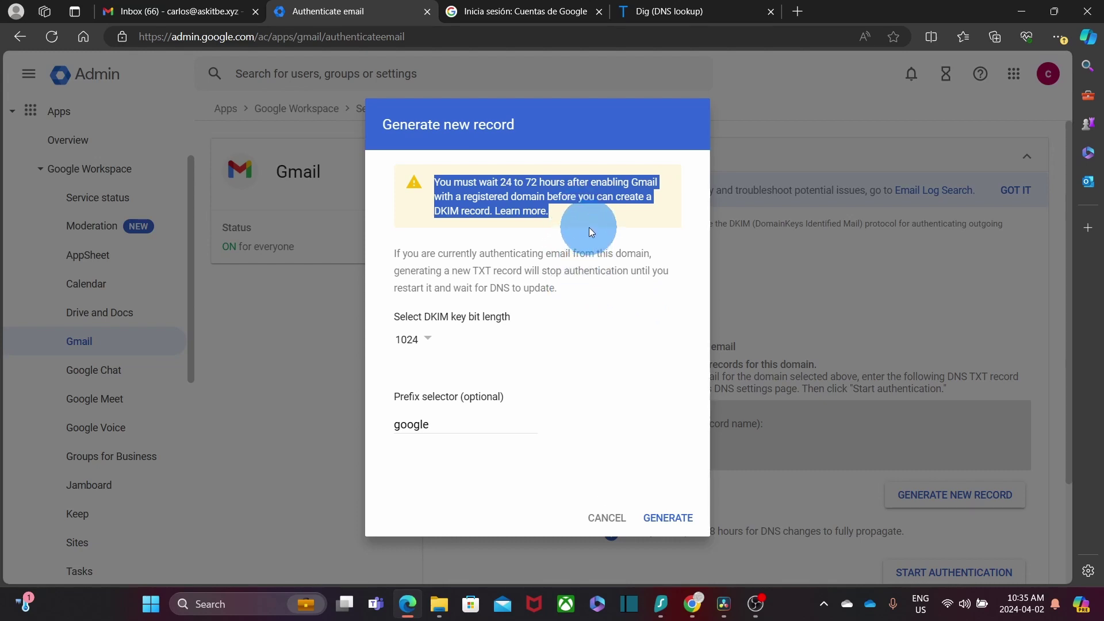
Step: Generate the DKIM record, then select its TXT value and the google._domainkey host name
click(668, 519)
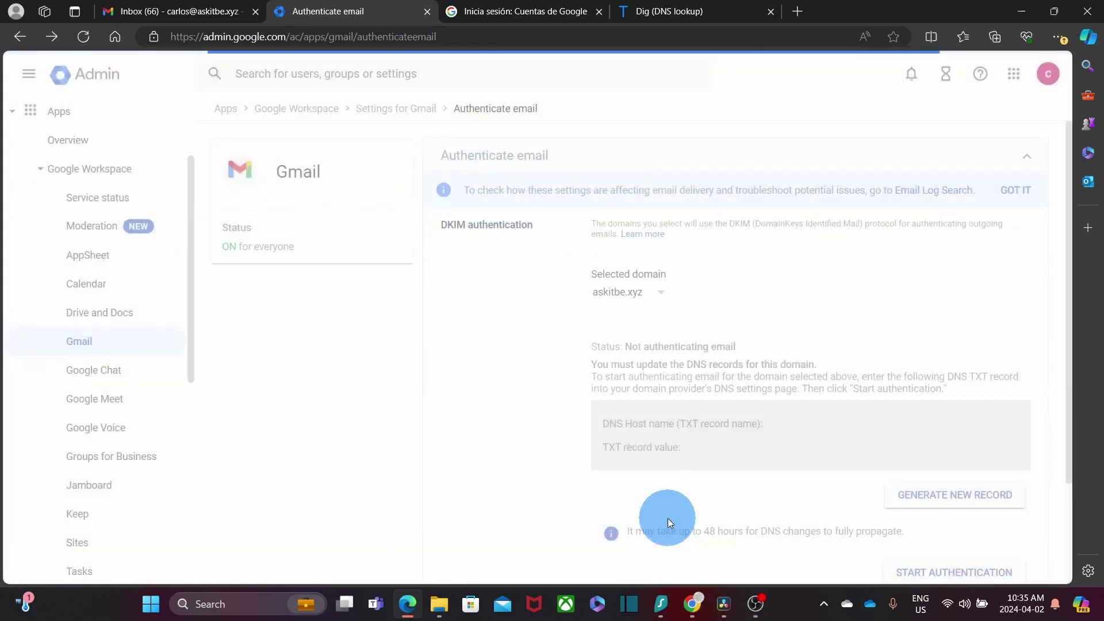
scroll(668, 518, down, 2)
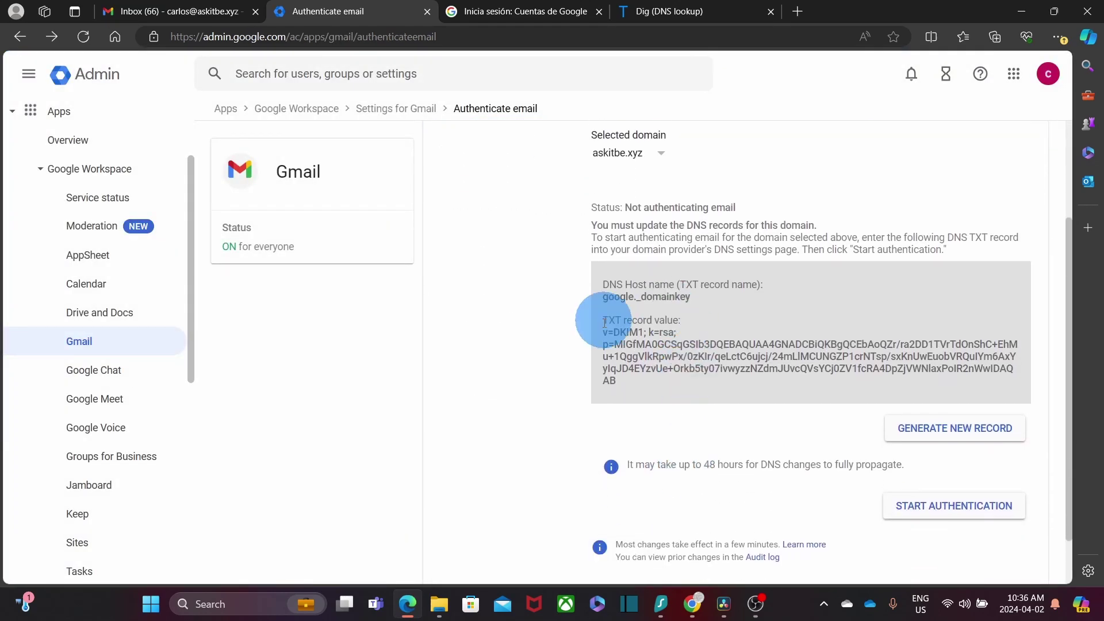
drag(603, 332, 671, 388)
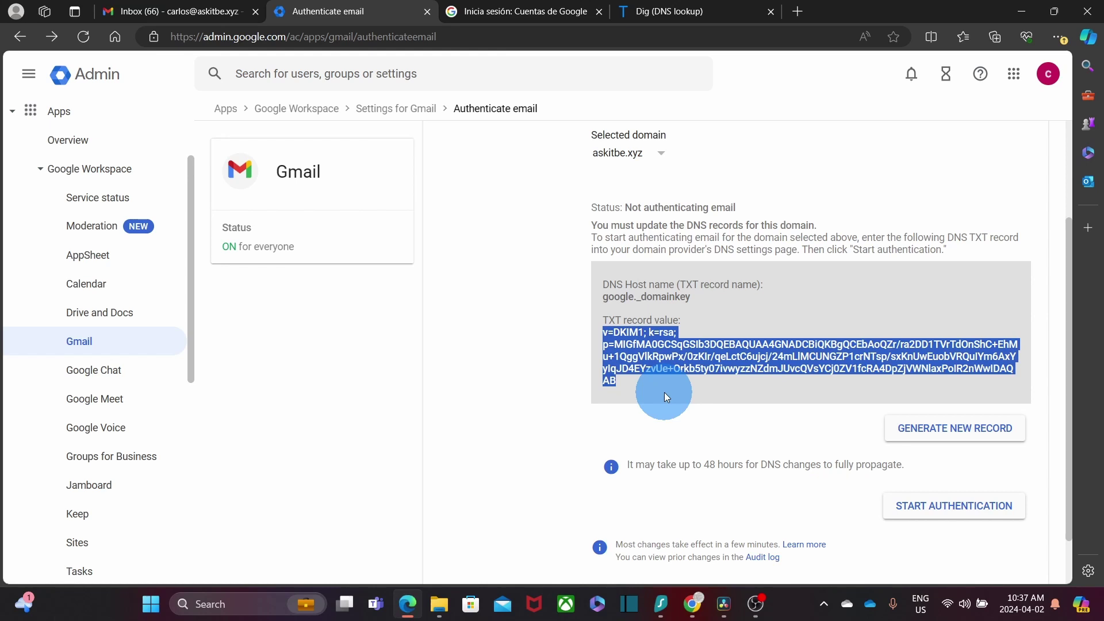
drag(603, 296, 711, 308)
key(ctrl+c)
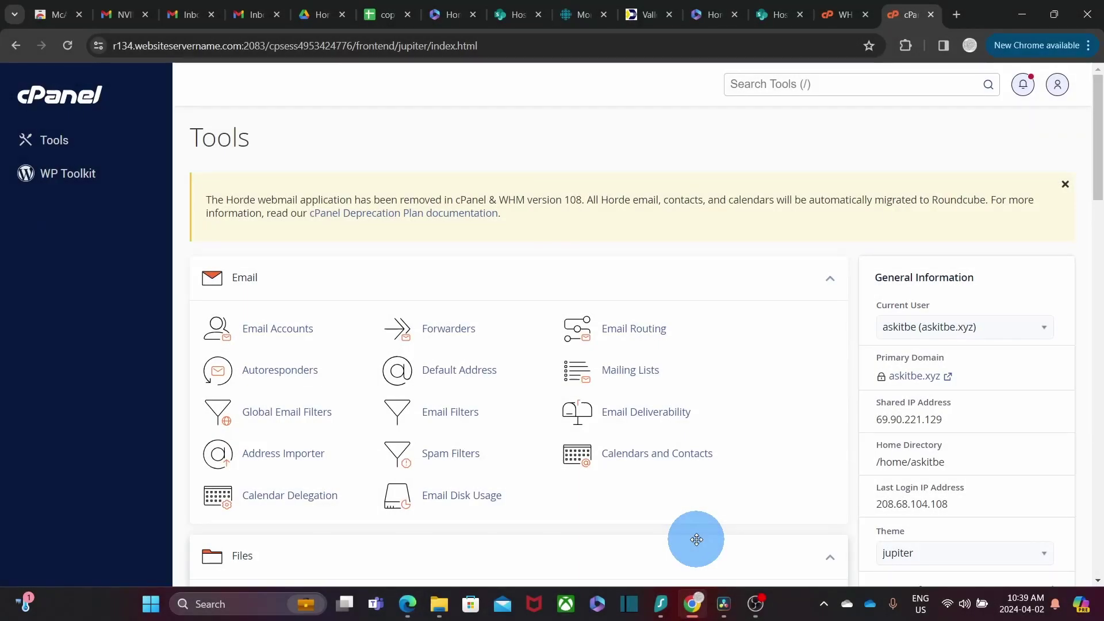
Step: Open cPanel's Zone Editor and manage the askitbe.xyz DNS records
scroll(374, 216, down, 5)
scroll(376, 217, down, 3)
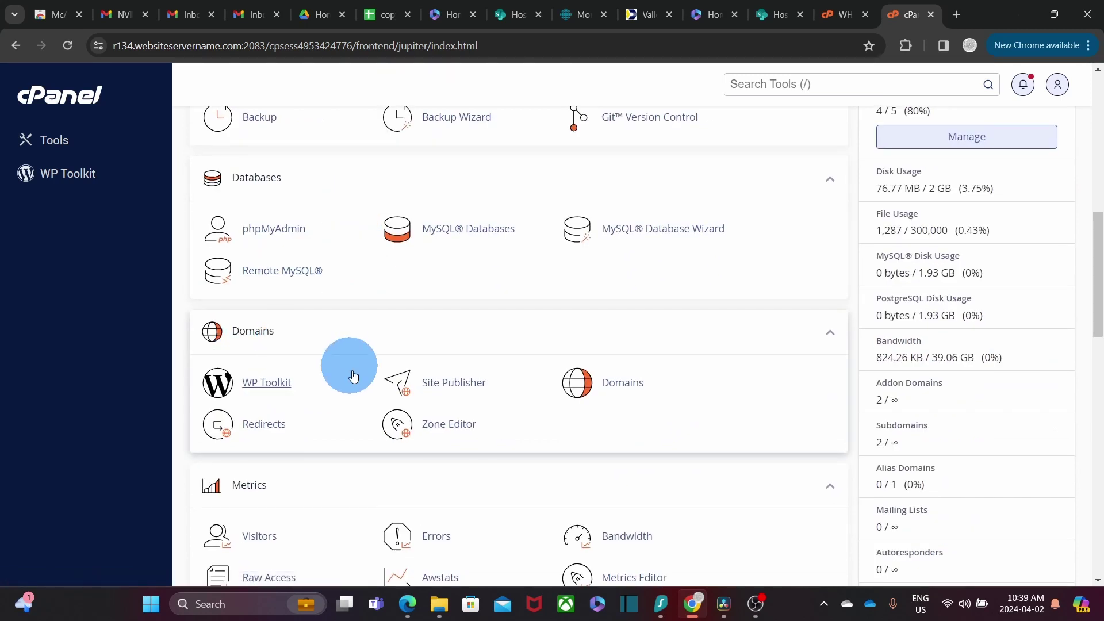
click(454, 428)
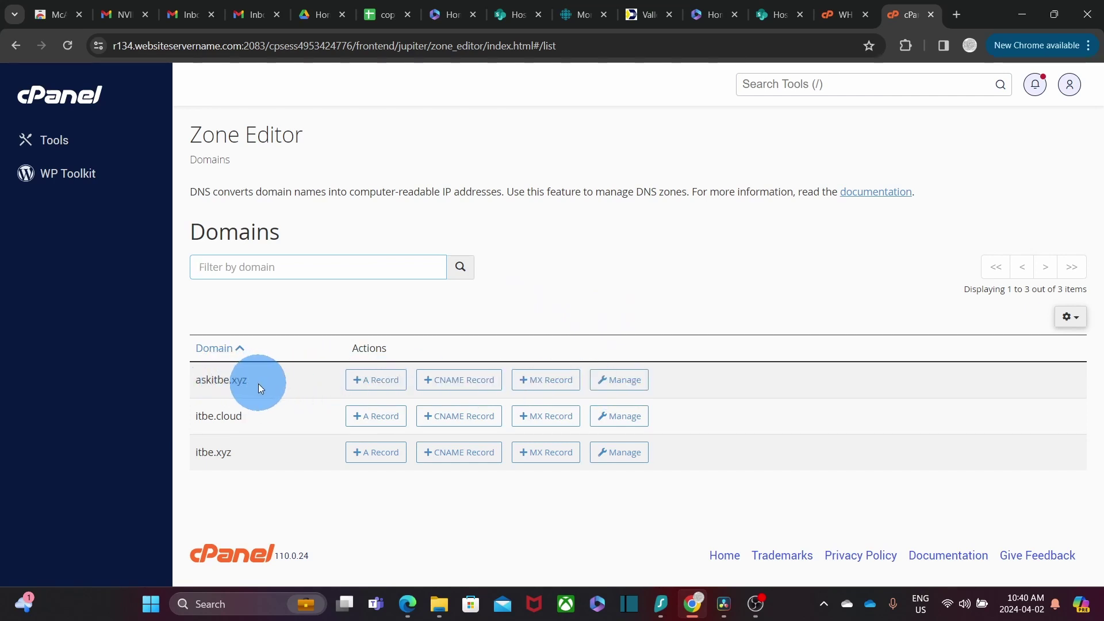
click(617, 379)
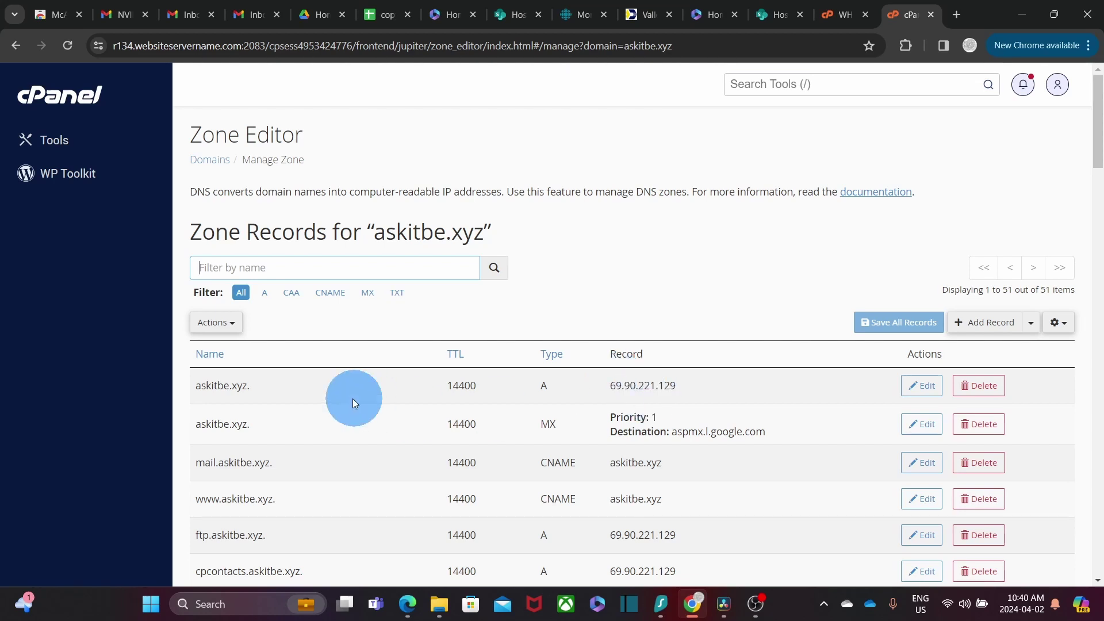
scroll(579, 251, down, 3)
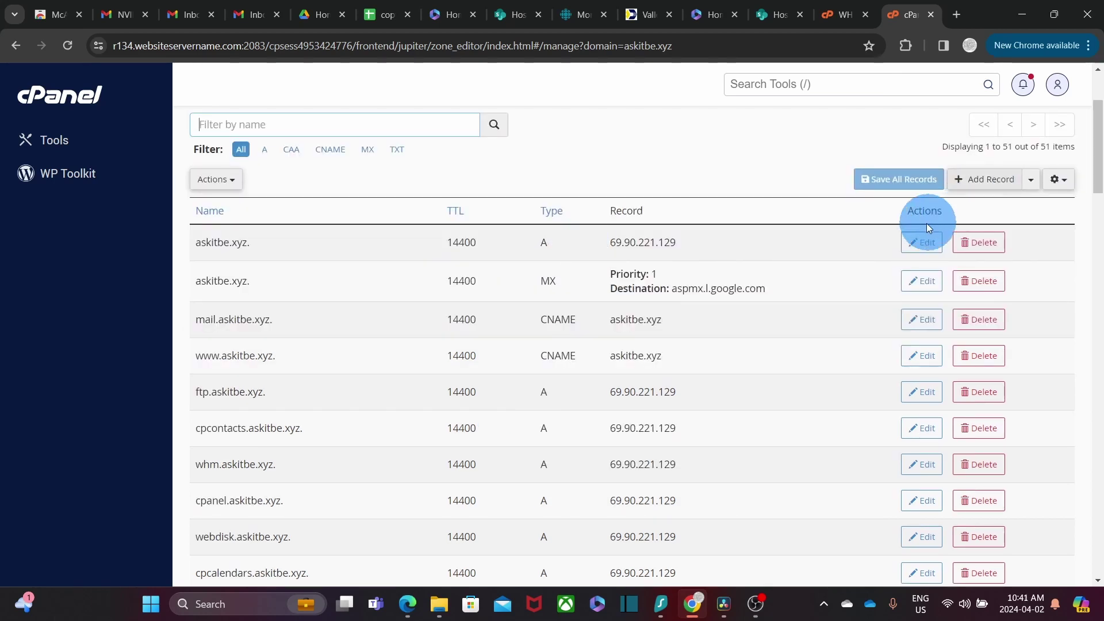
Step: Add and save a TXT record named google._domainkey holding the DKIM key value
click(986, 180)
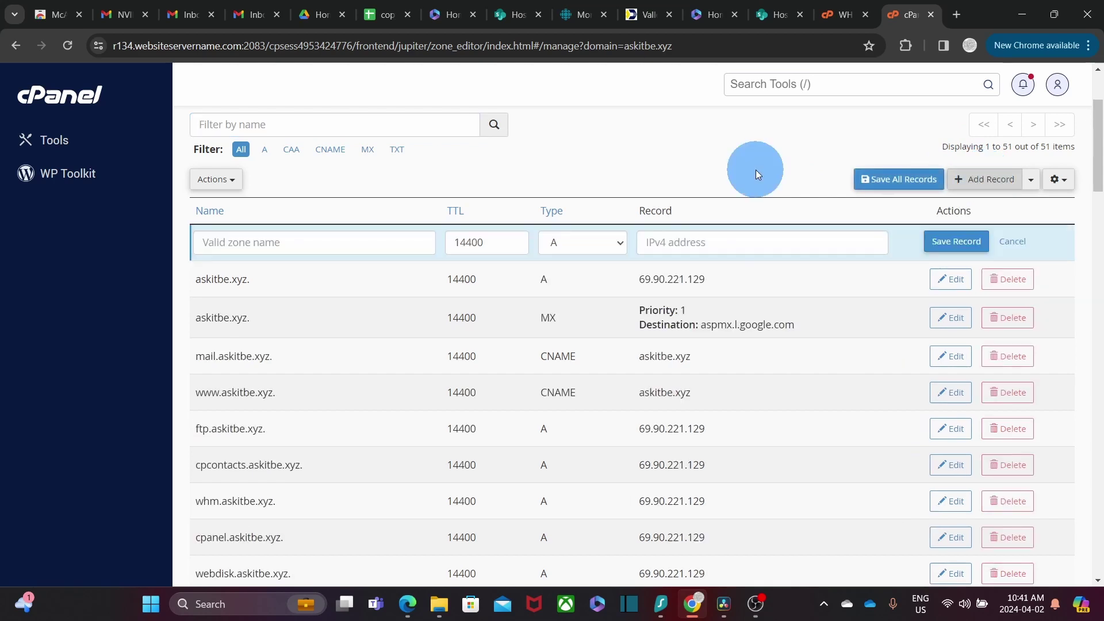
click(619, 242)
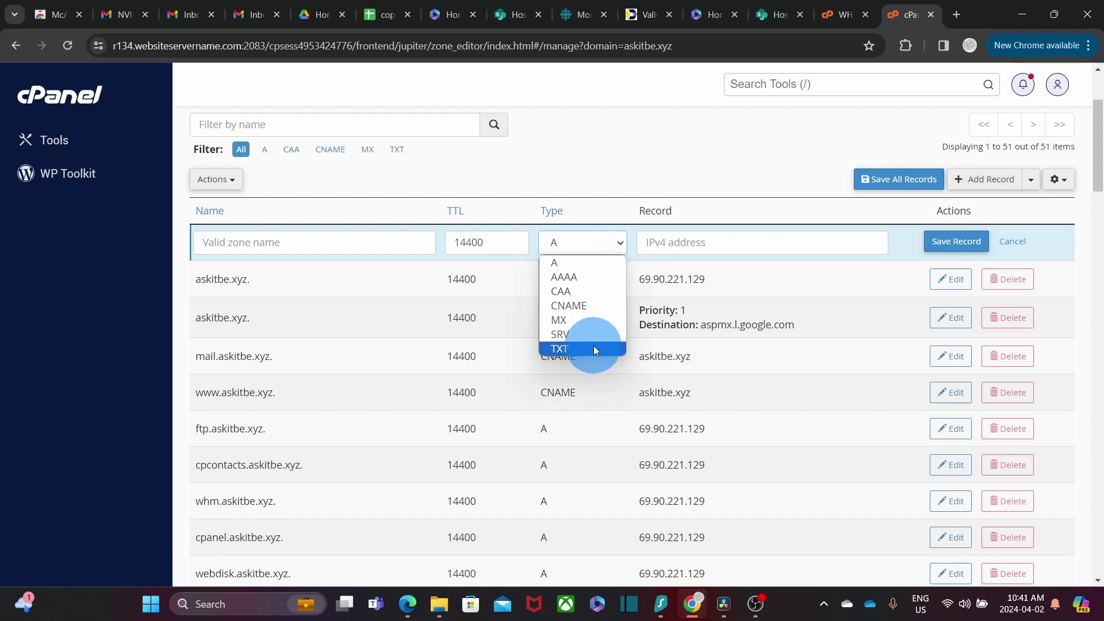
click(593, 349)
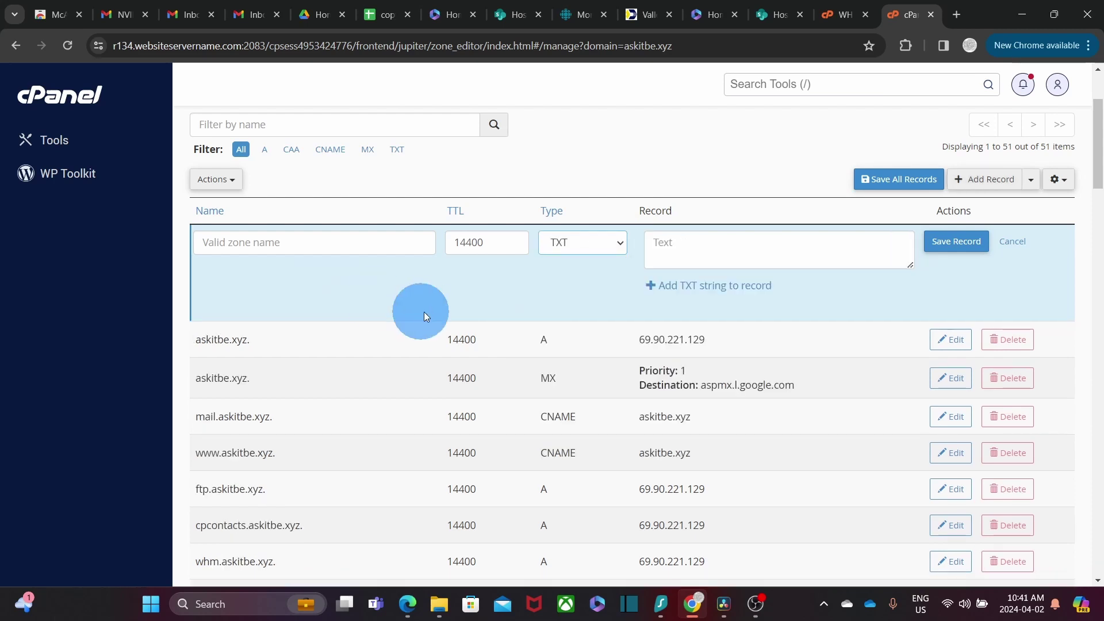
click(295, 244)
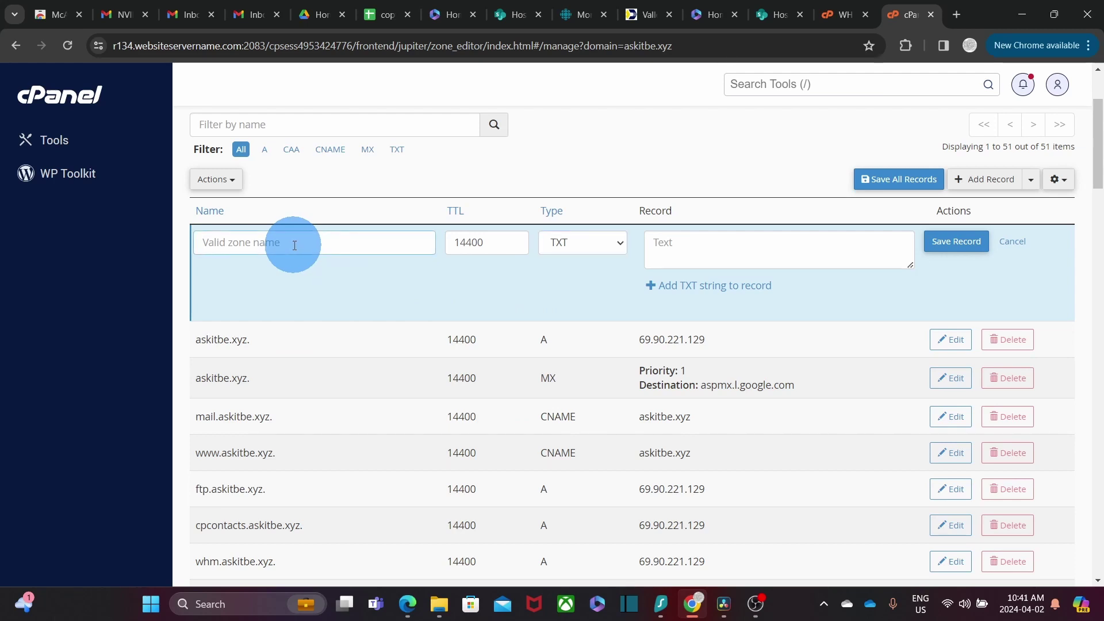
key(ctrl+v)
click(407, 299)
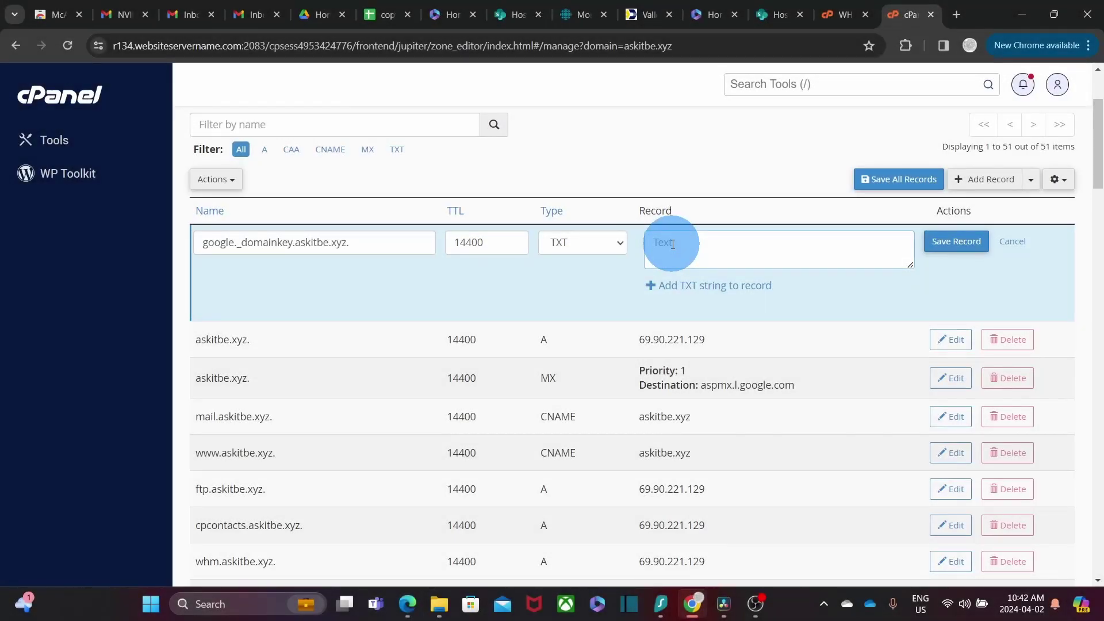
key(ctrl+v)
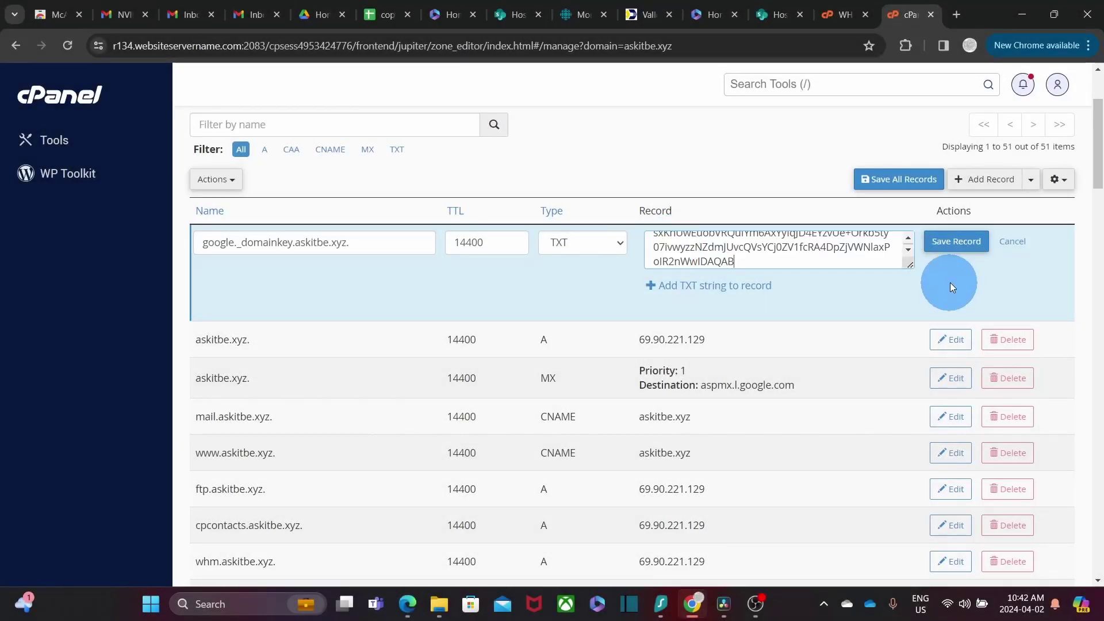
click(960, 243)
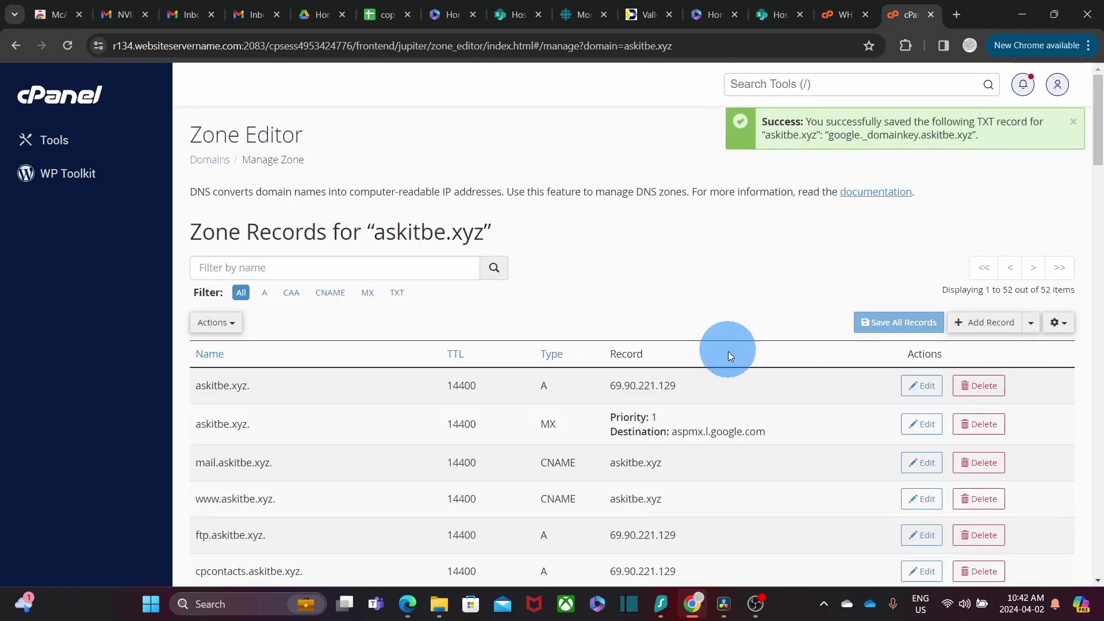
scroll(733, 378, down, 15)
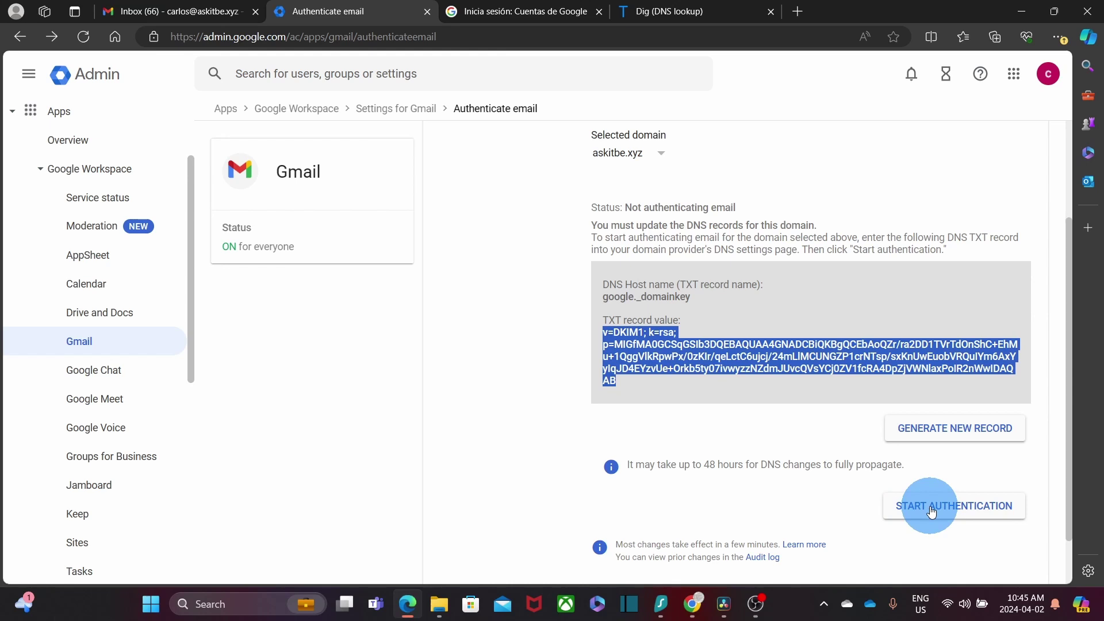
Step: Start DKIM authentication for askitbe.xyz after noting the 48-hour propagation note
drag(930, 509, 768, 504)
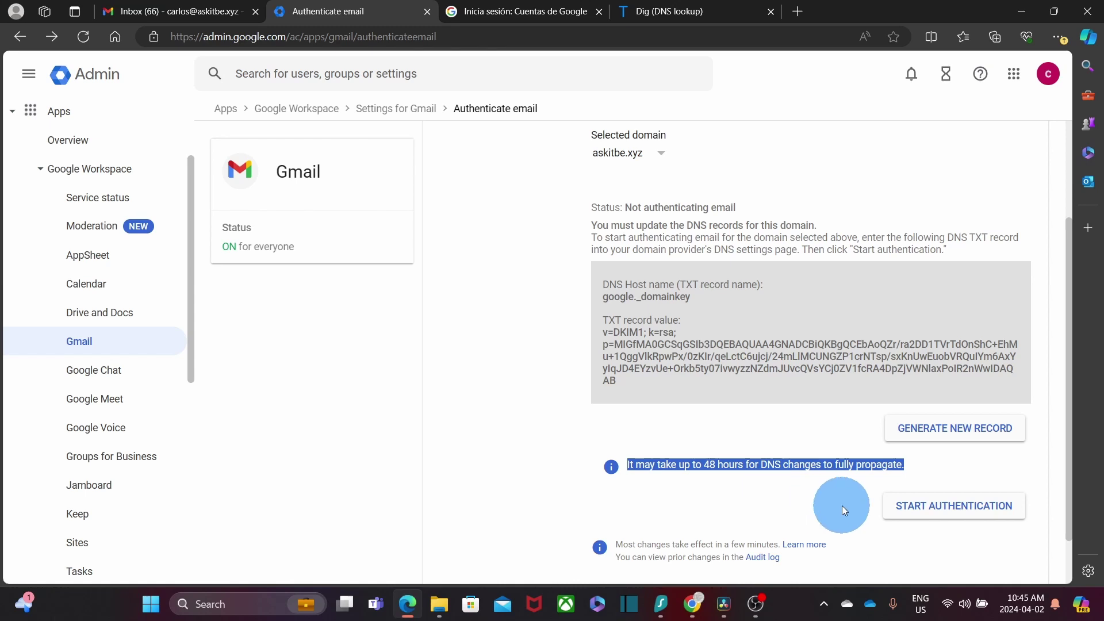
click(928, 507)
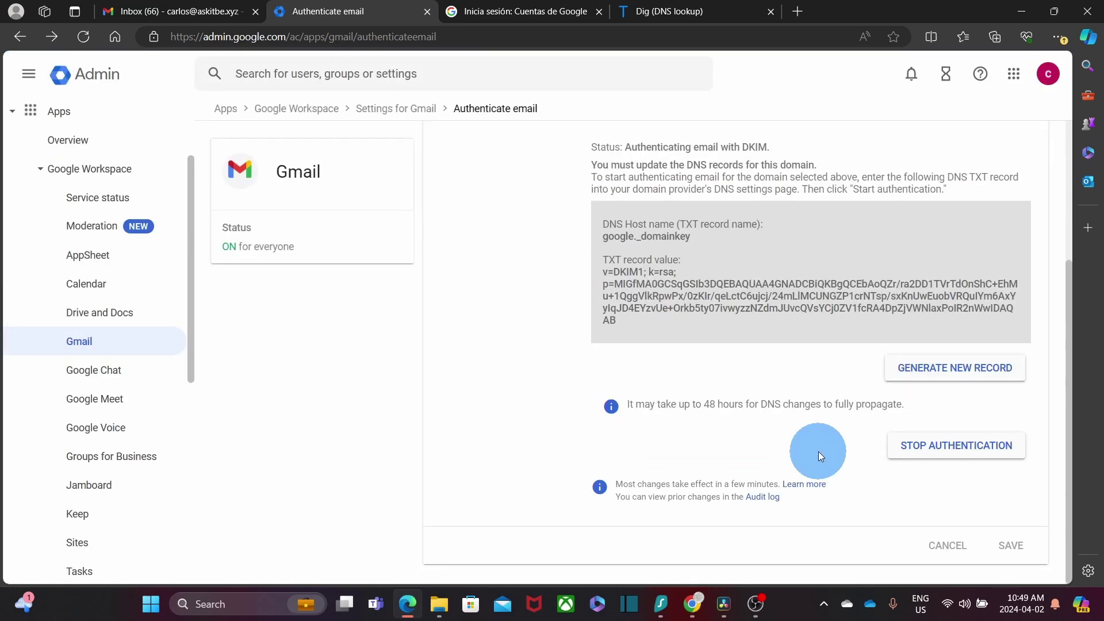
scroll(818, 451, up, 3)
drag(625, 346, 770, 346)
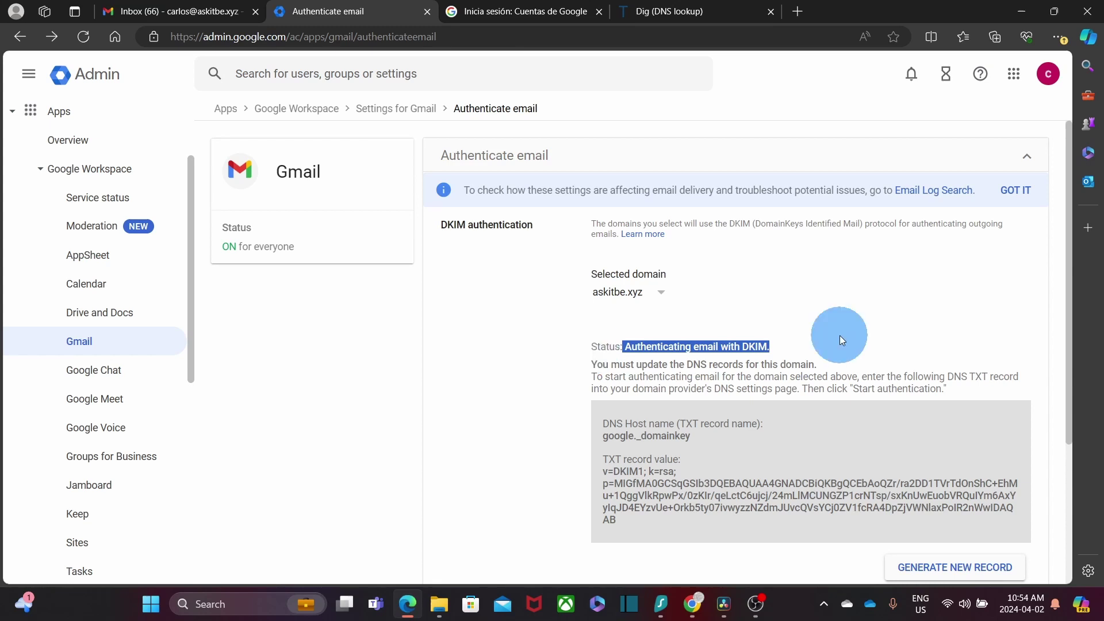
scroll(839, 336, down, 3)
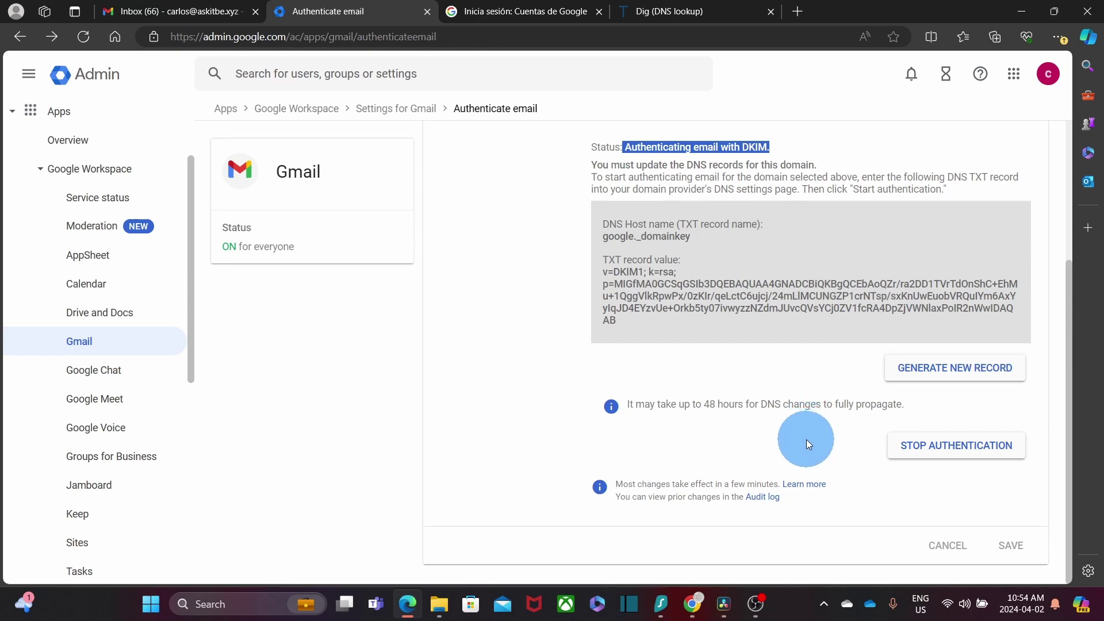
click(919, 448)
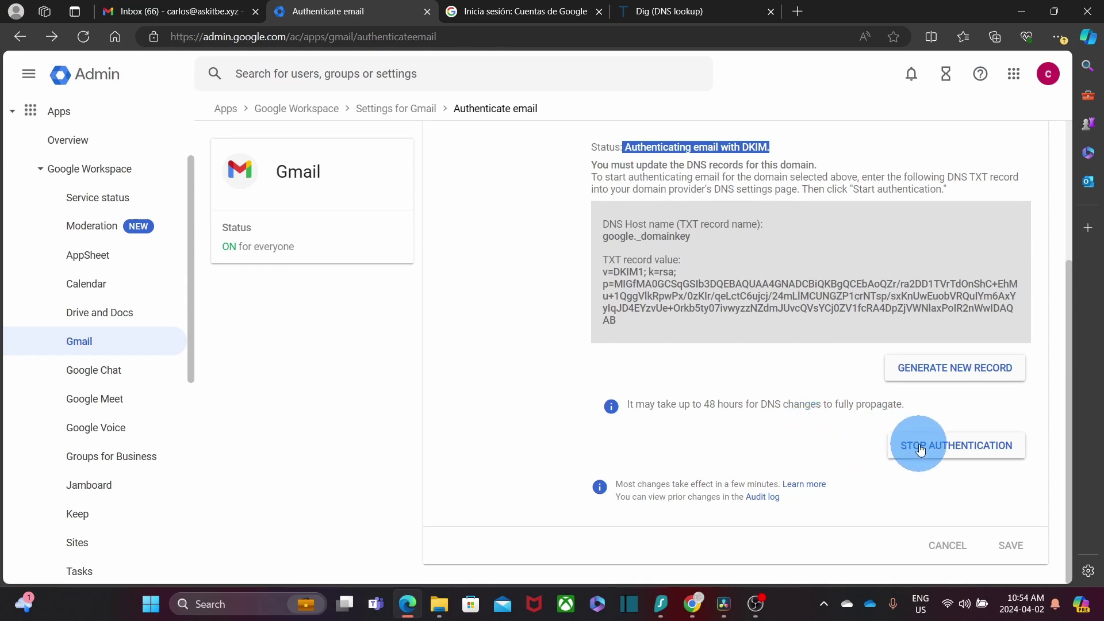